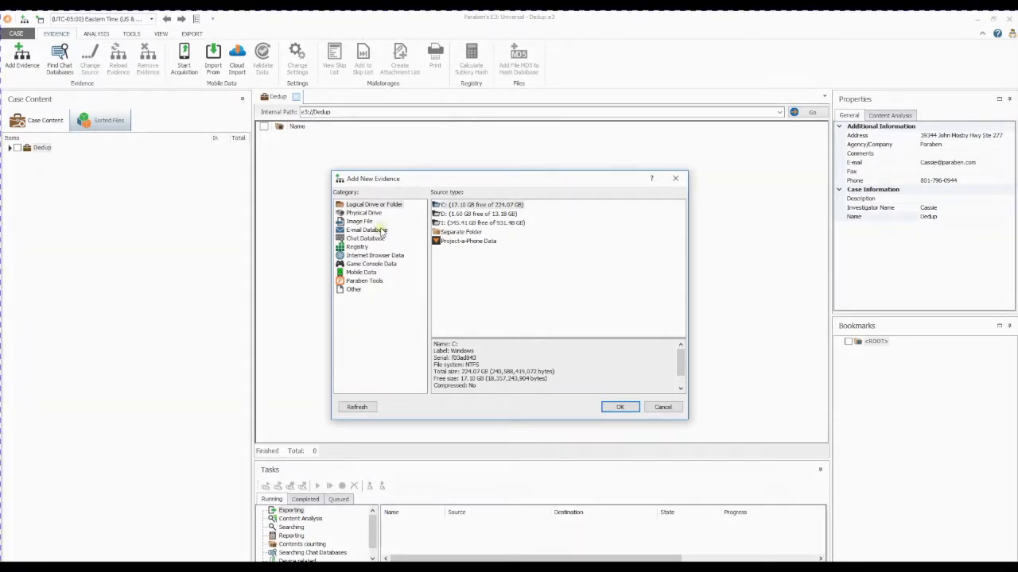
Add Dedup.pst from the Desktop to the case as an MS Outlook database, with the evidence name Dedup.
click(381, 229)
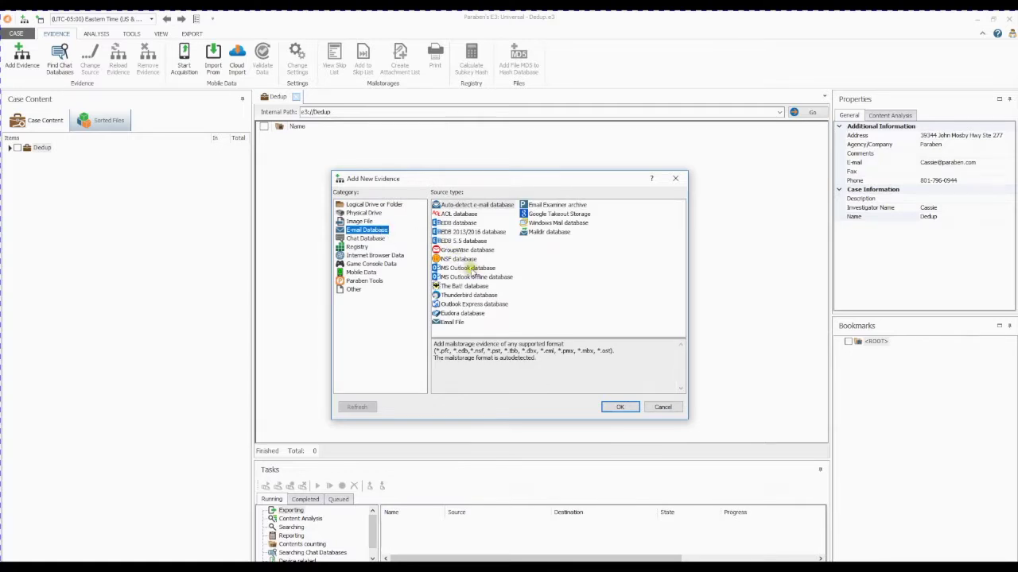
click(469, 269)
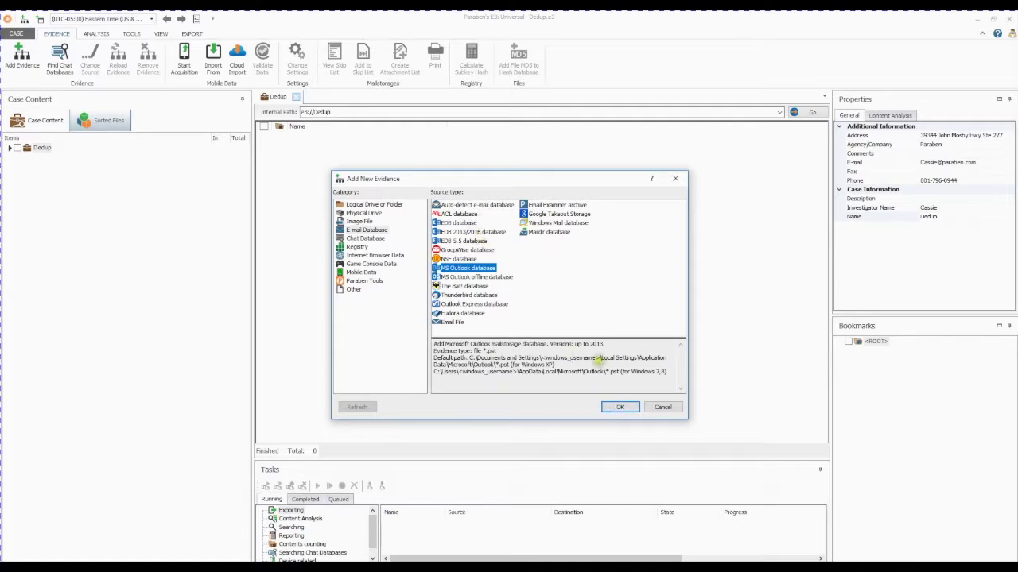
click(620, 407)
double_click(464, 272)
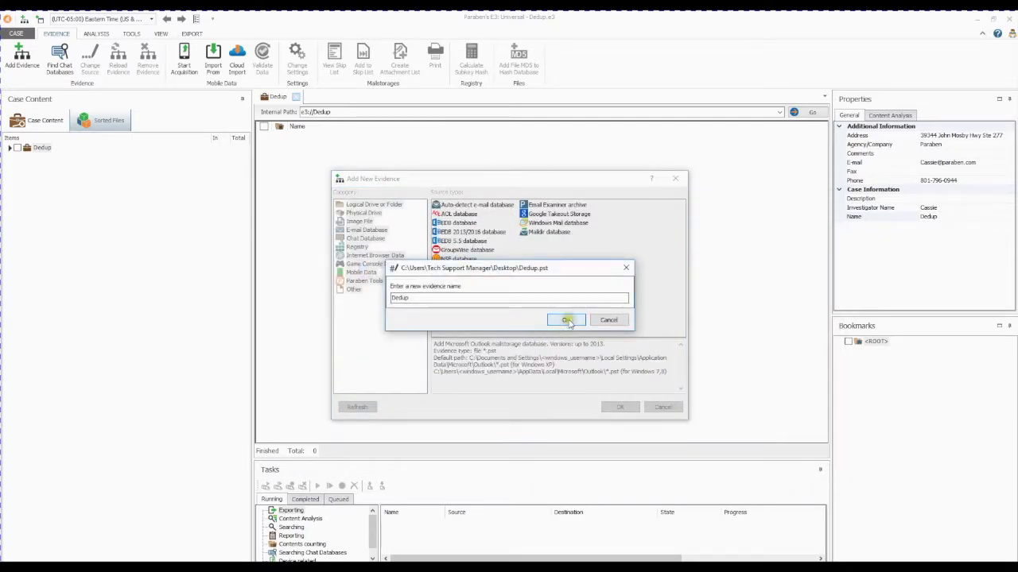
click(566, 320)
Enable raw mode and scanning for deleted messages in the MS Outlook database settings.
click(439, 285)
click(434, 304)
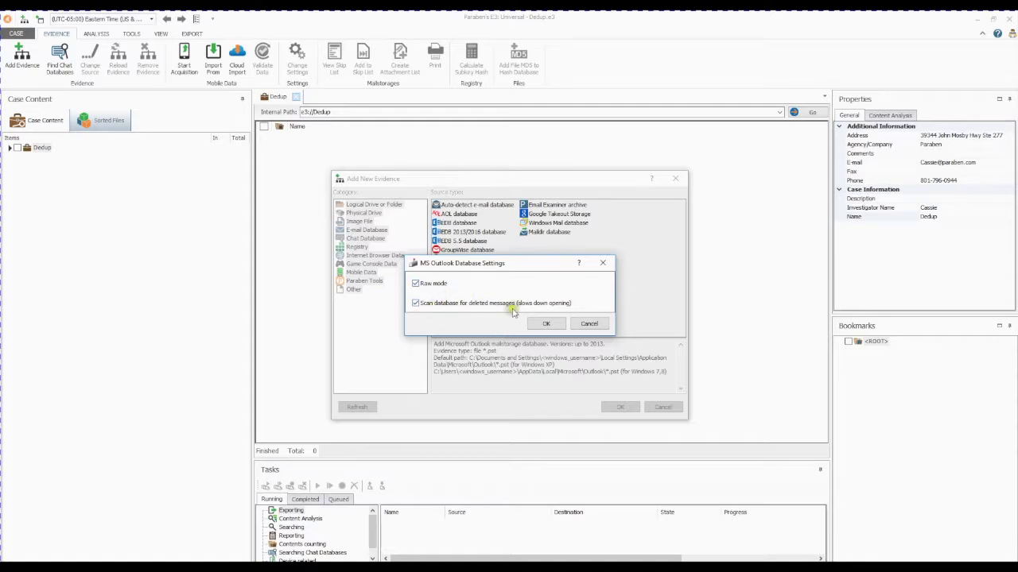
click(545, 324)
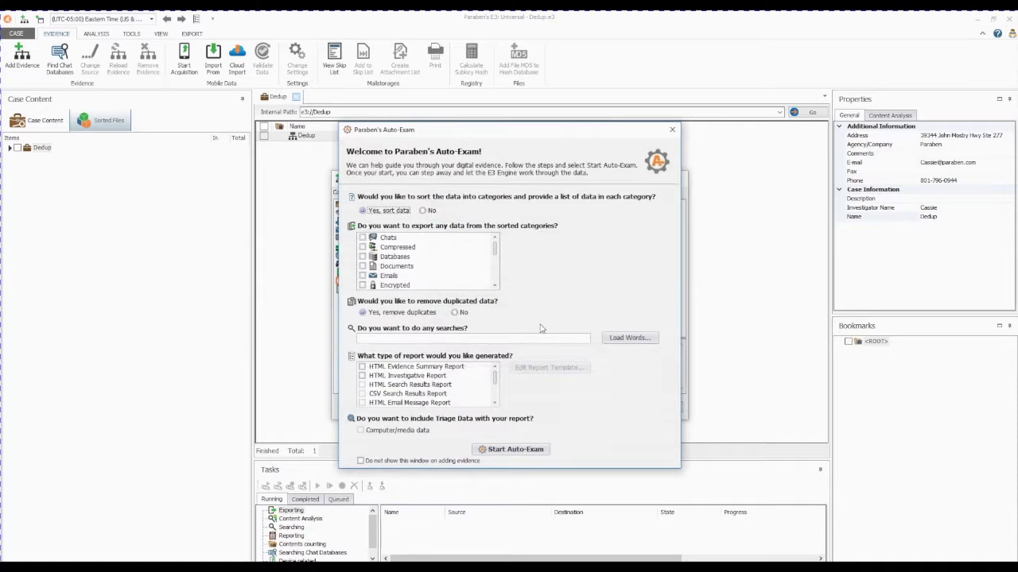
Run Auto-Exam on the evidence with data sorting and duplicate removal, and dismiss the completion notices.
click(513, 450)
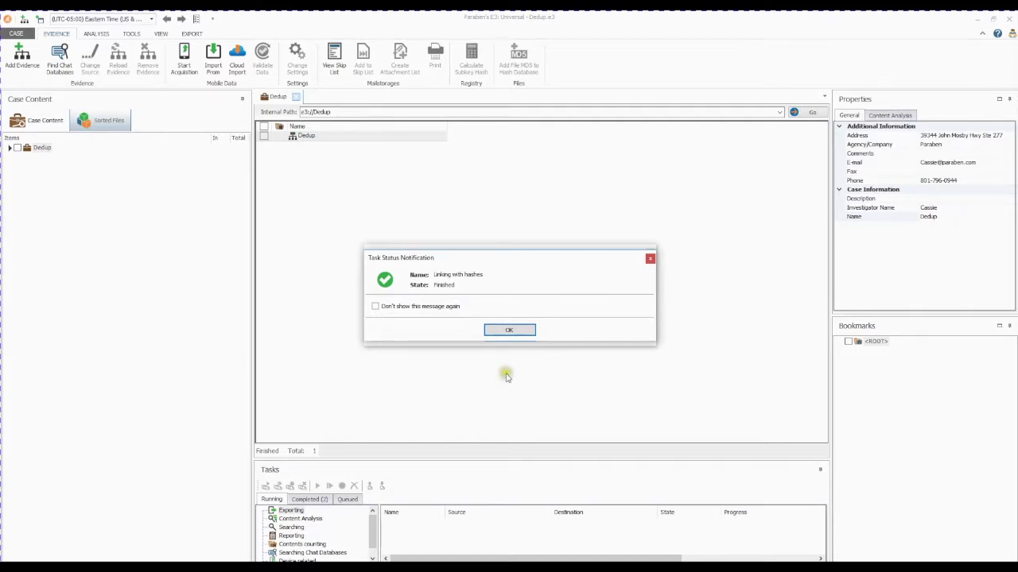
click(509, 330)
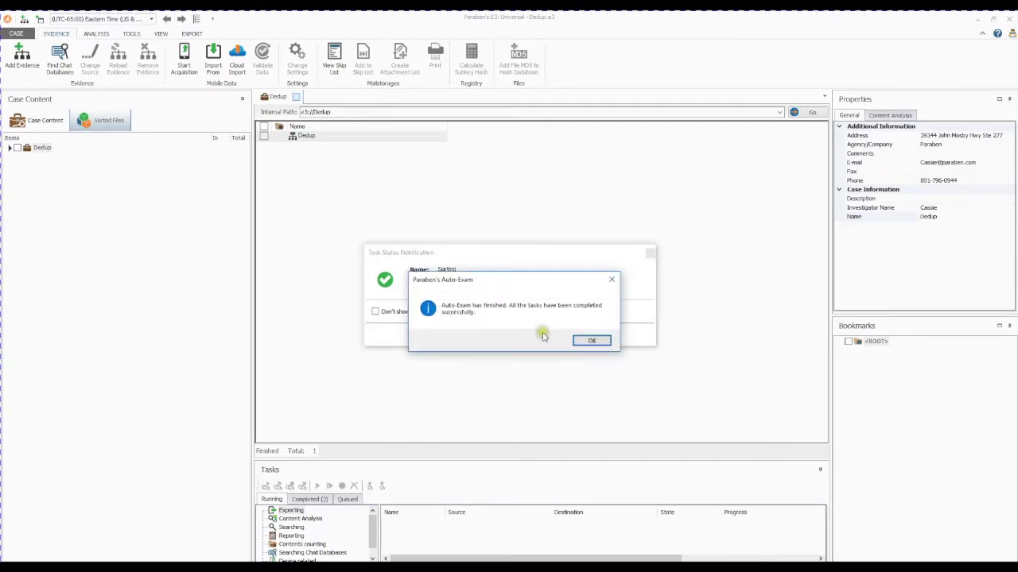
click(591, 340)
click(513, 337)
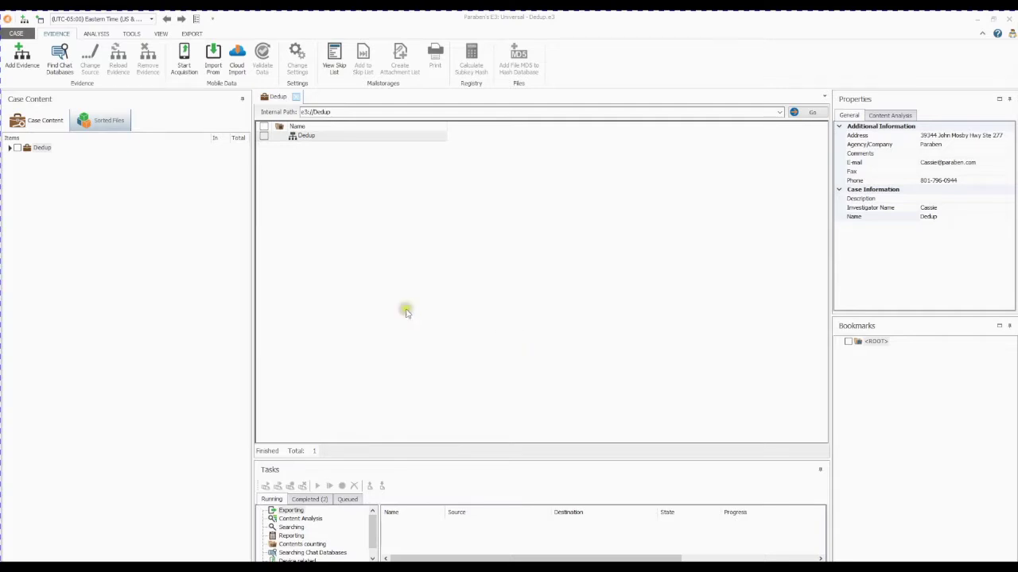
Expand the Dedup case through Outlook Personal Storage to the folders under Top of Outlook data file.
click(9, 147)
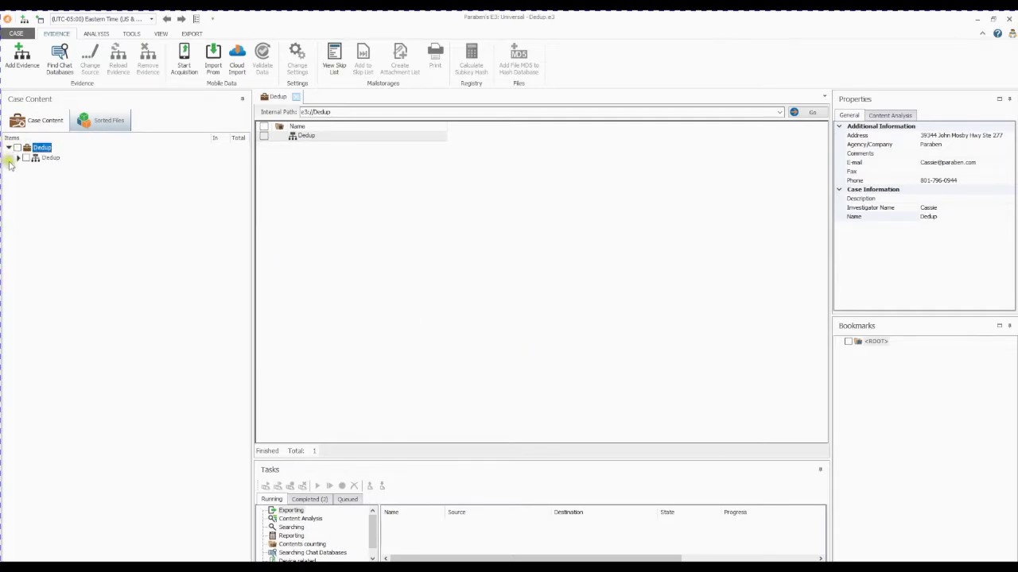
click(17, 157)
click(27, 168)
click(35, 179)
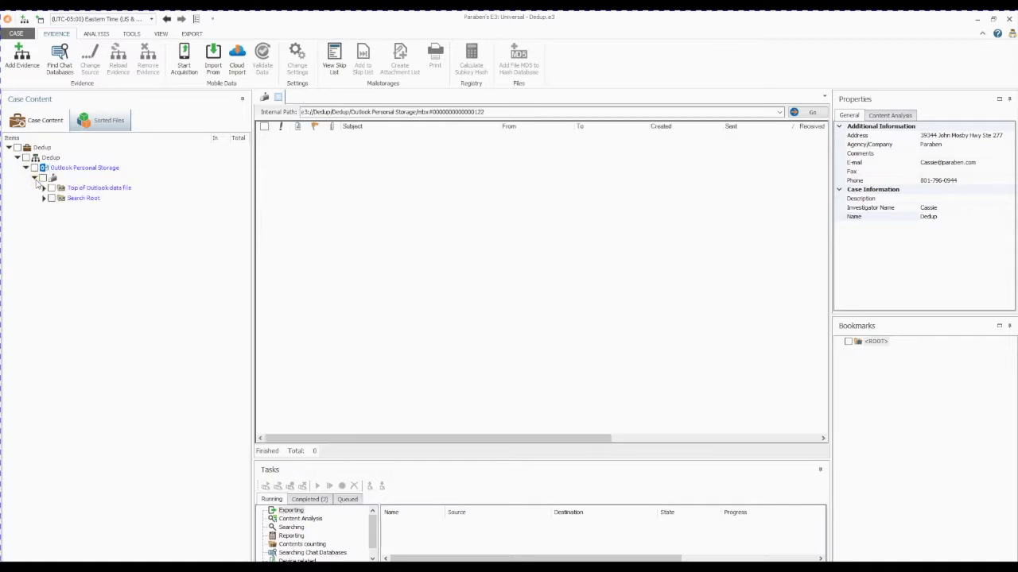
click(43, 187)
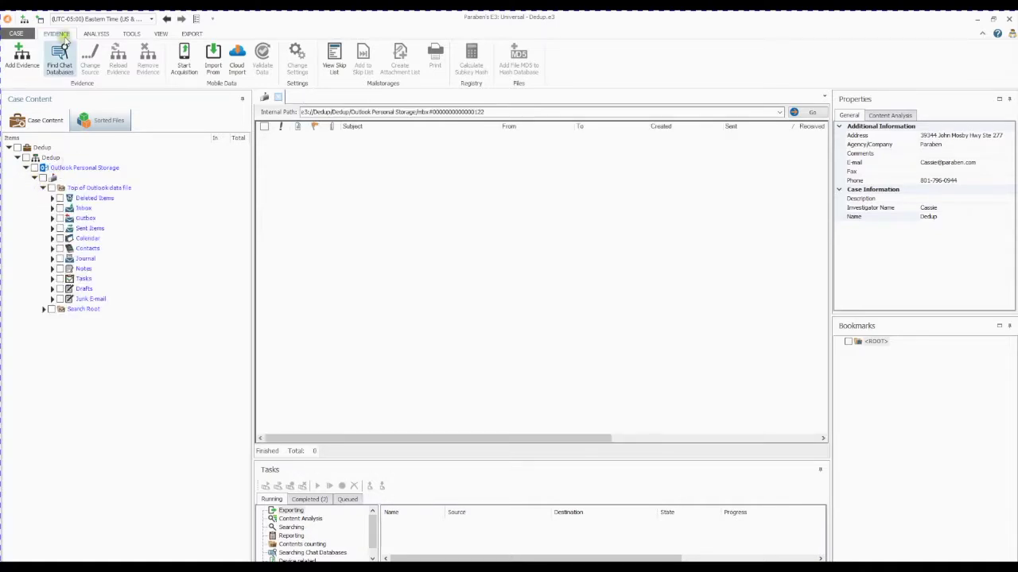
Count the folder contents of the Outlook storage and dismiss the completion notice.
click(89, 35)
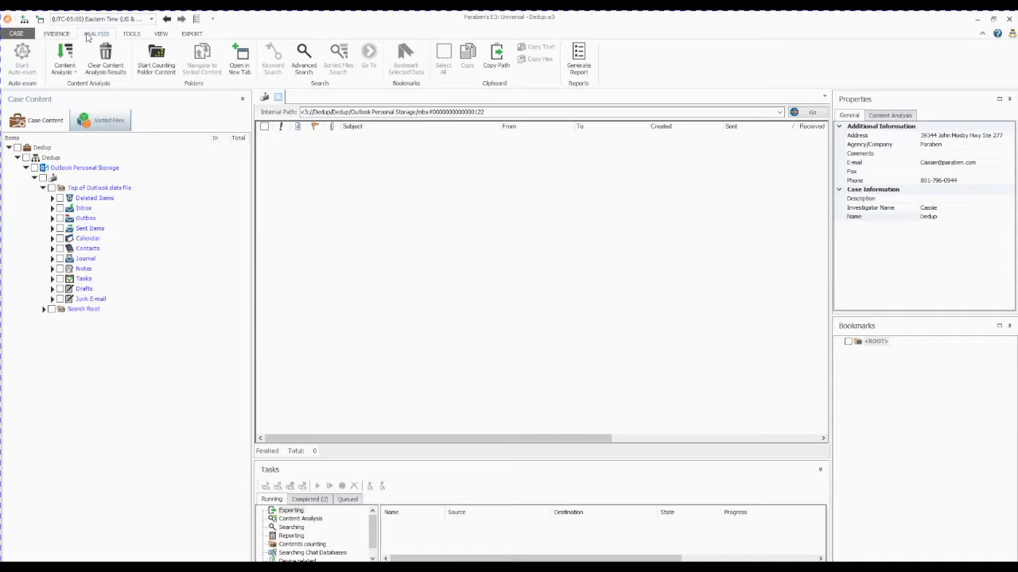
click(161, 54)
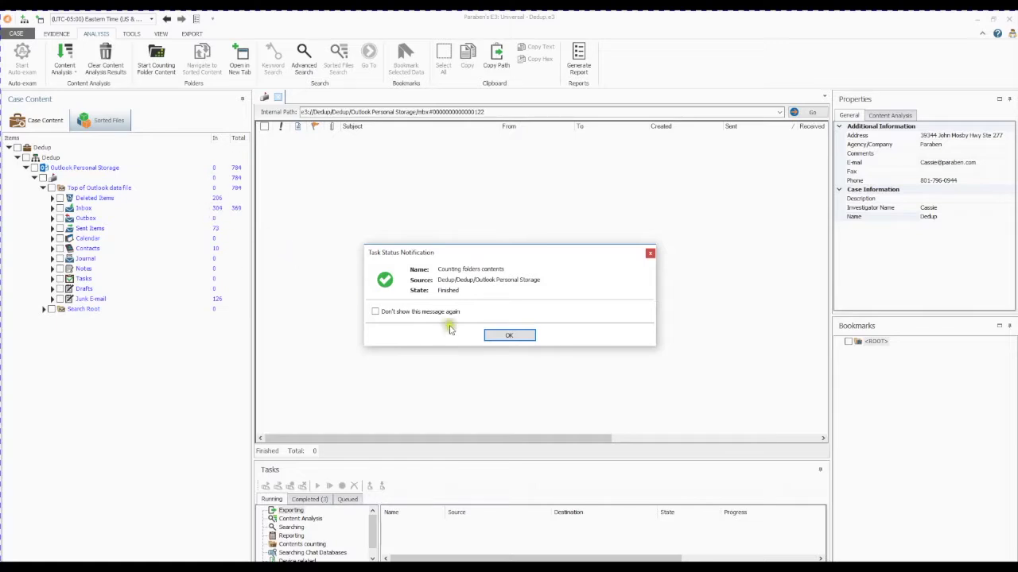
click(504, 335)
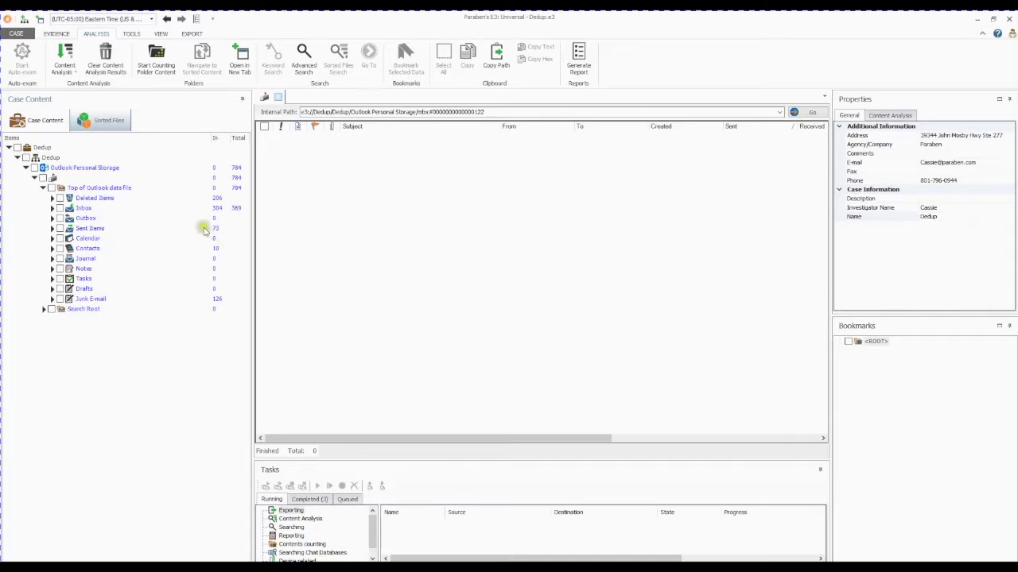
View the Outlook Personal Storage entry, expand the Inbox folder and open its message list.
click(94, 169)
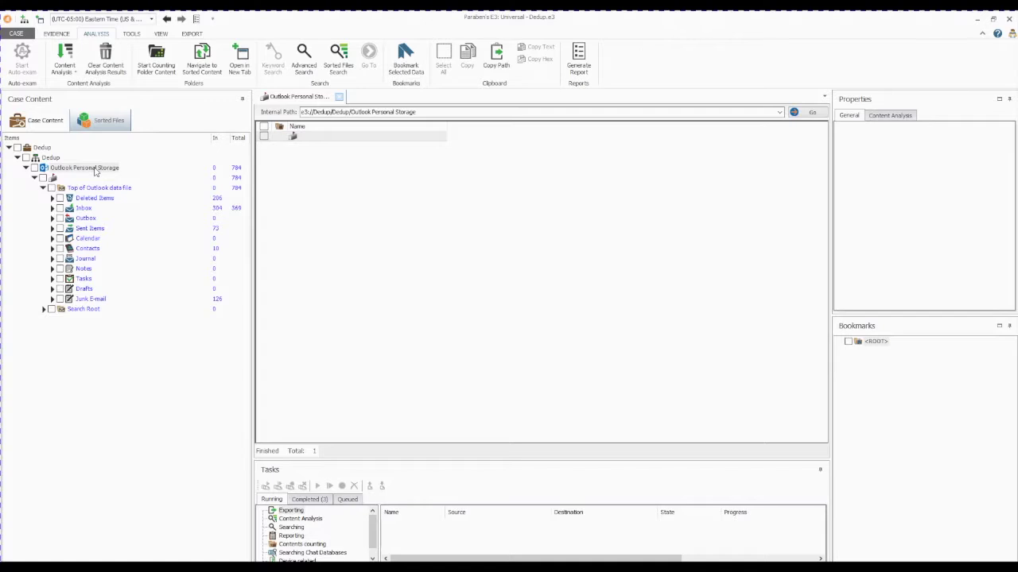
click(51, 209)
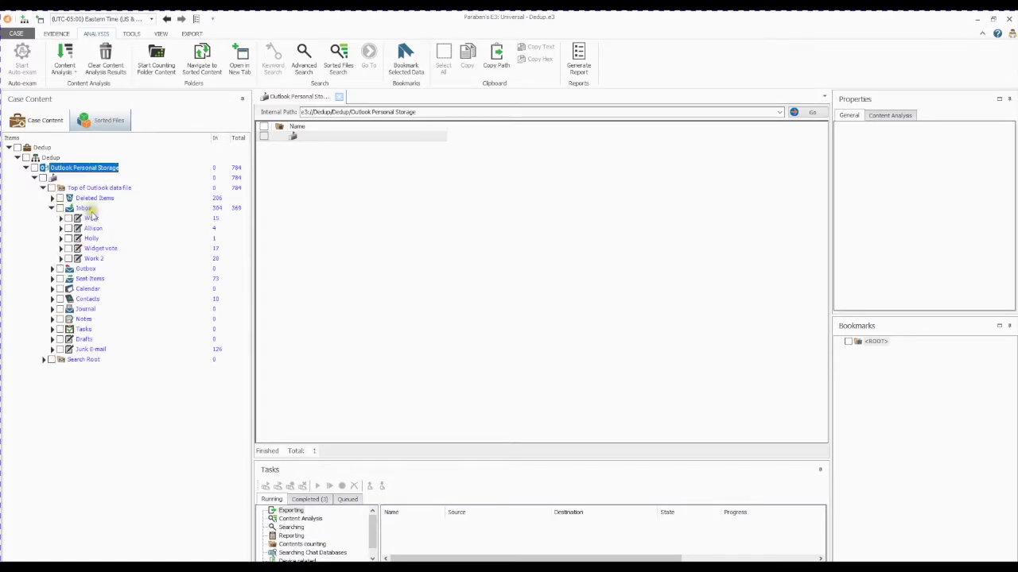
click(84, 208)
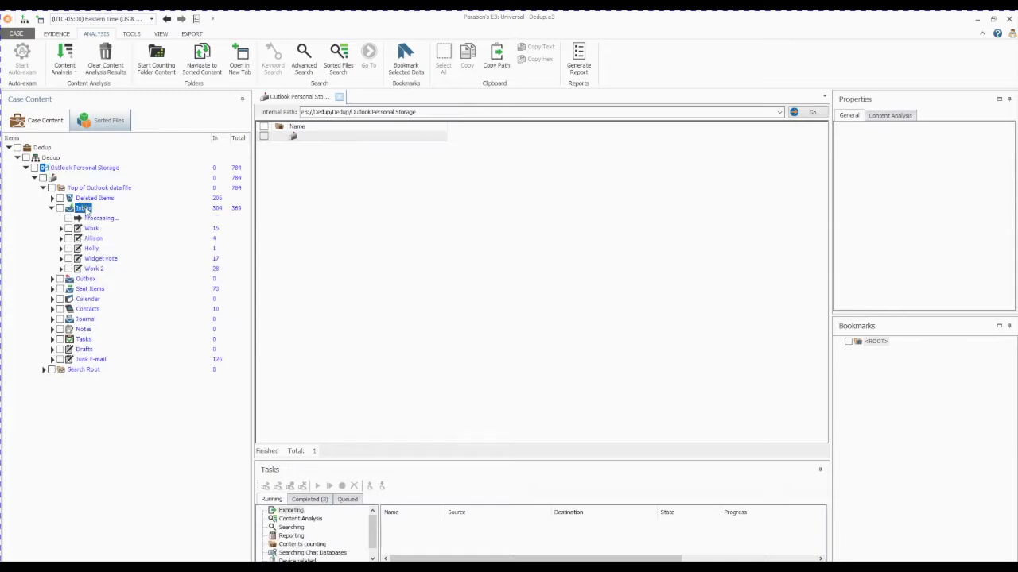
Set up an export of the Inbox folder in PST (Microsoft Outlook) format to Inbox.pst on the Desktop.
right_click(86, 209)
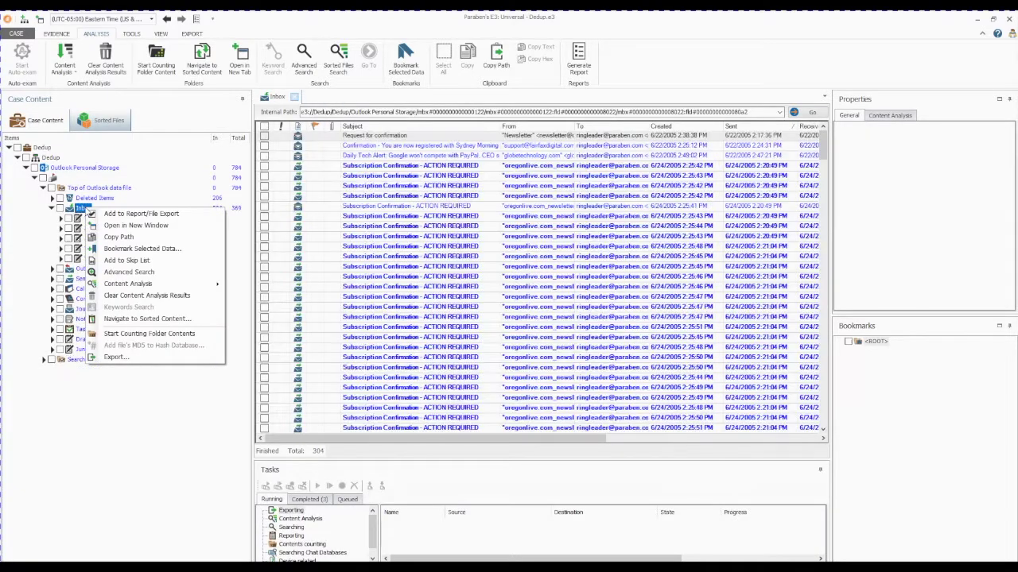
click(165, 357)
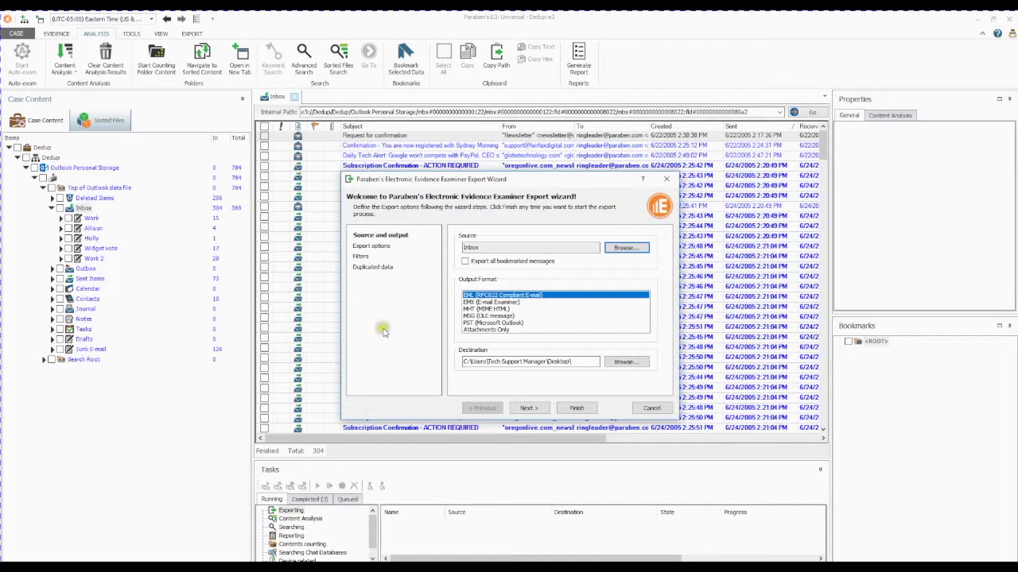
click(475, 323)
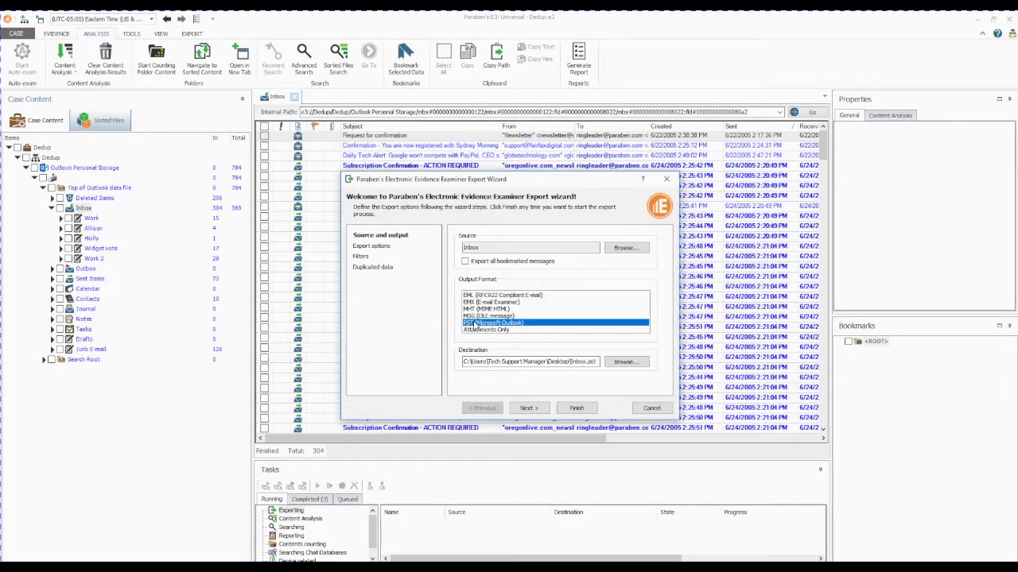
click(627, 362)
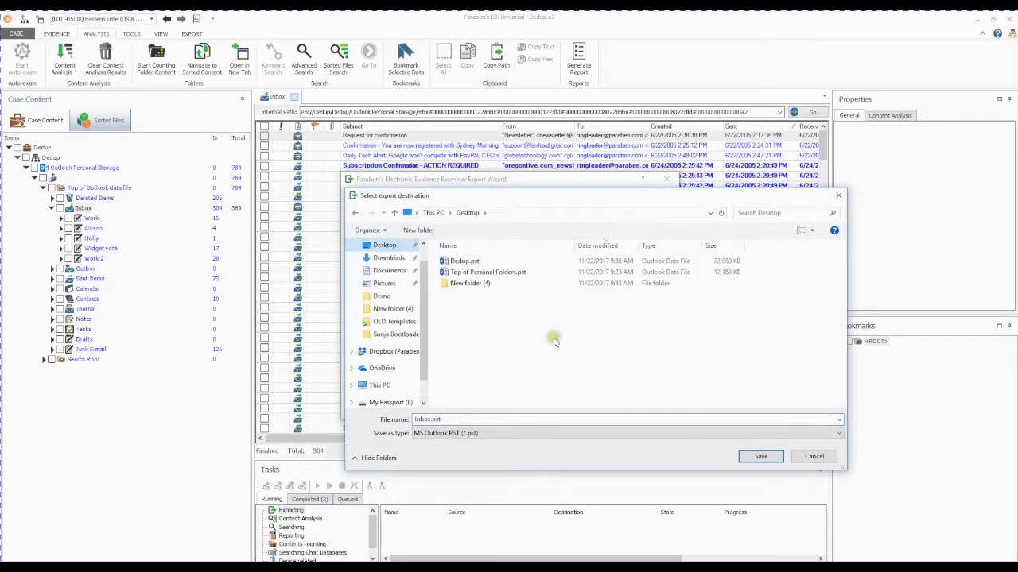
click(761, 456)
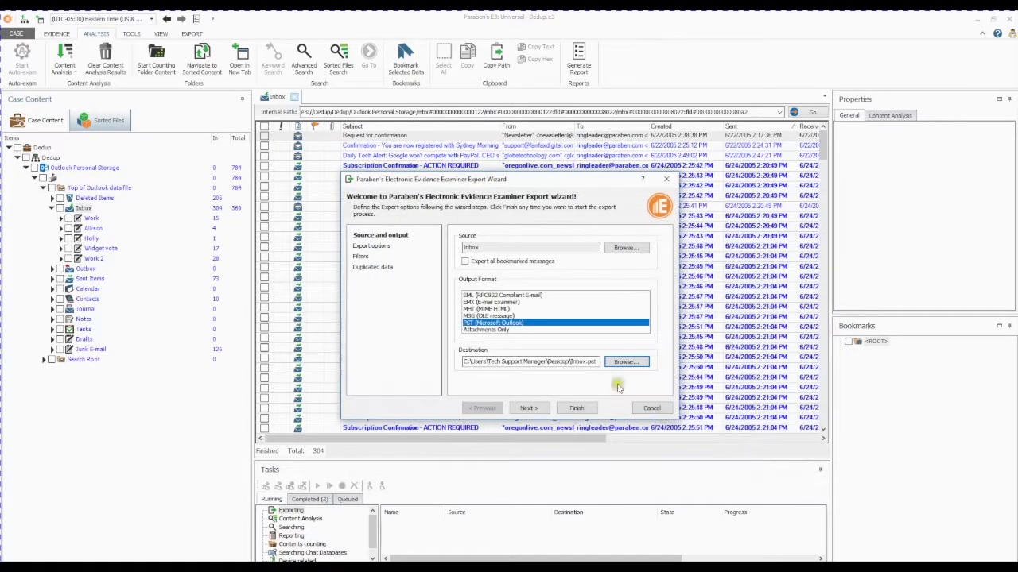
Review the export options and filters, keep duplicated data at Unique to Mailbox, and run the Inbox export through to its completion notice.
click(377, 246)
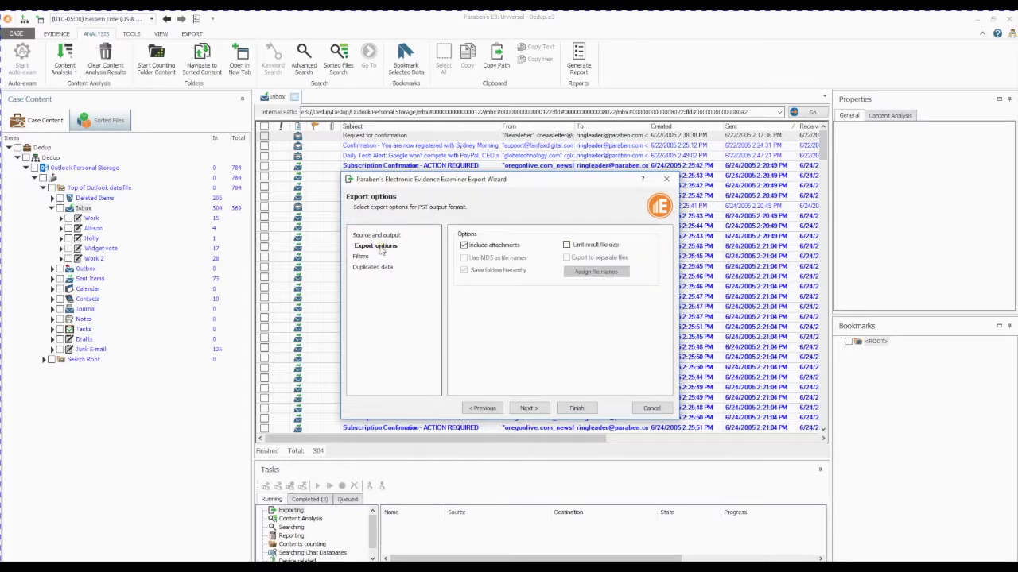
click(369, 258)
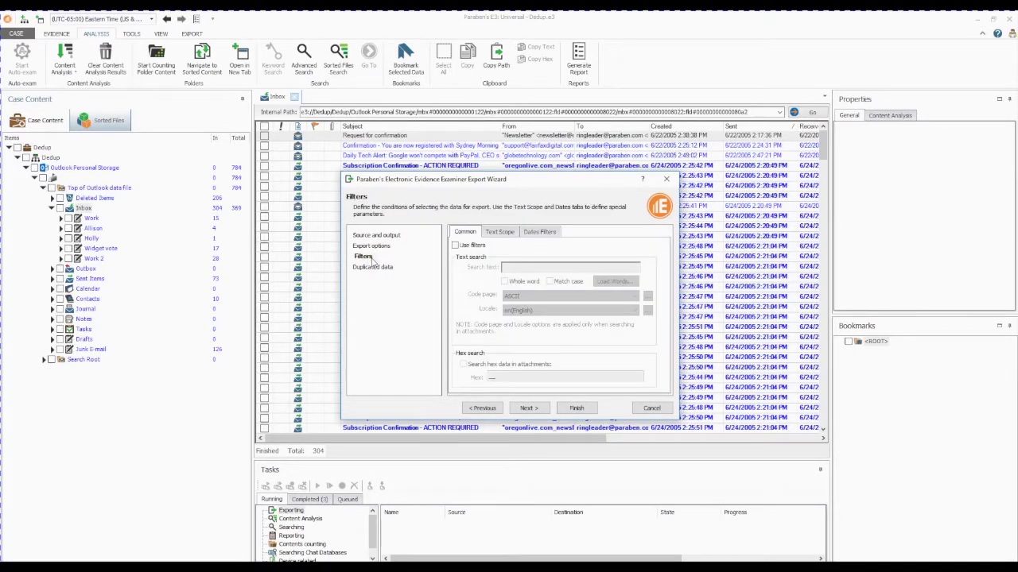
click(383, 269)
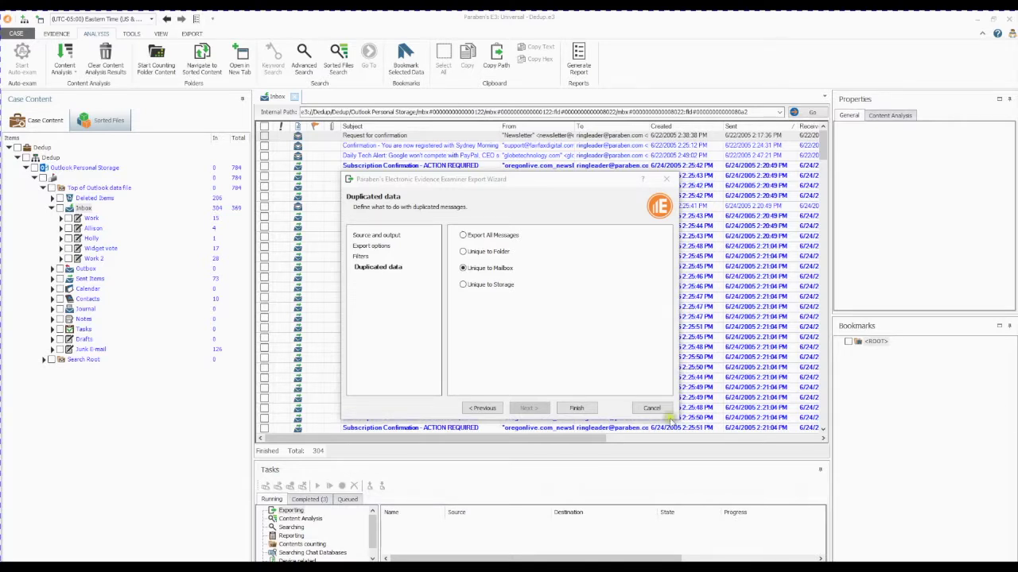
click(577, 408)
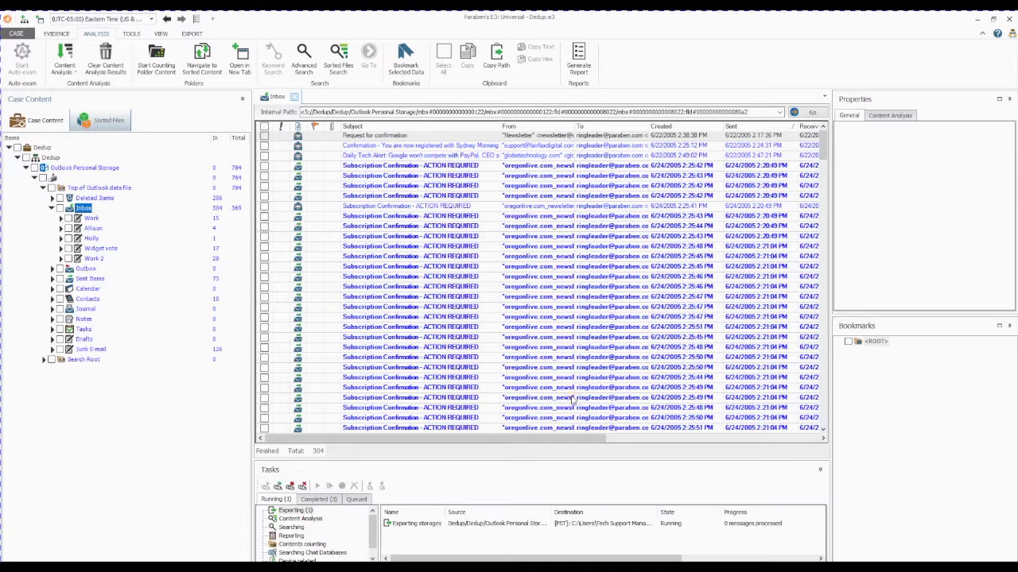
click(419, 526)
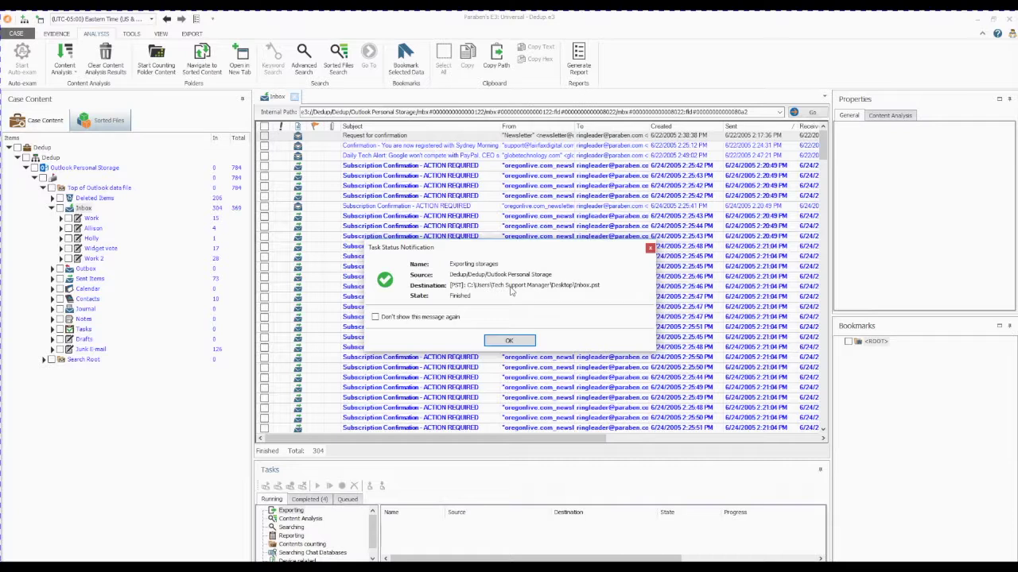
click(511, 339)
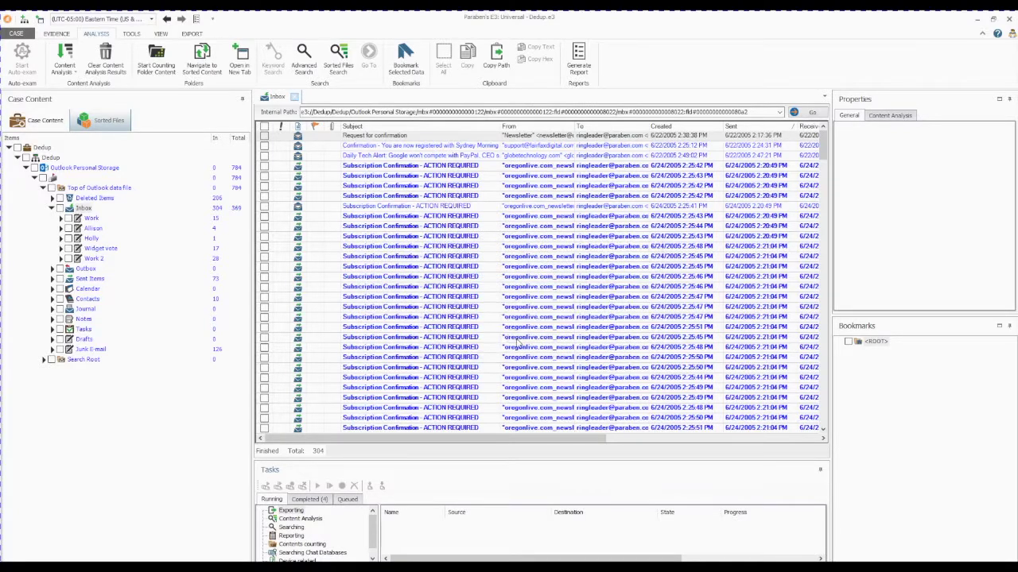
Add Inbox.pst from the Desktop as MS Outlook database evidence named Inbox, leaving raw mode and the deleted-message scan off.
click(57, 33)
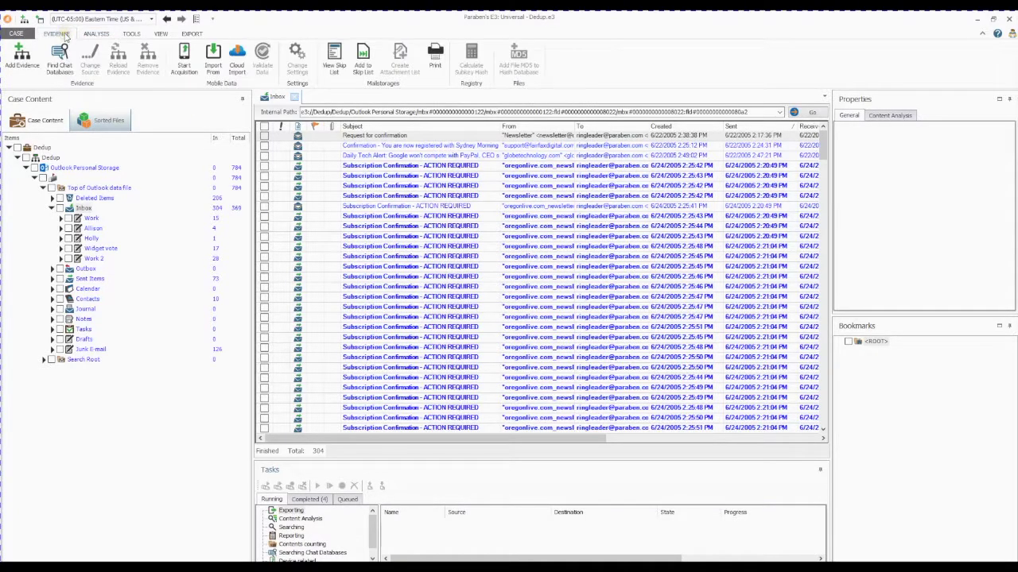
click(21, 56)
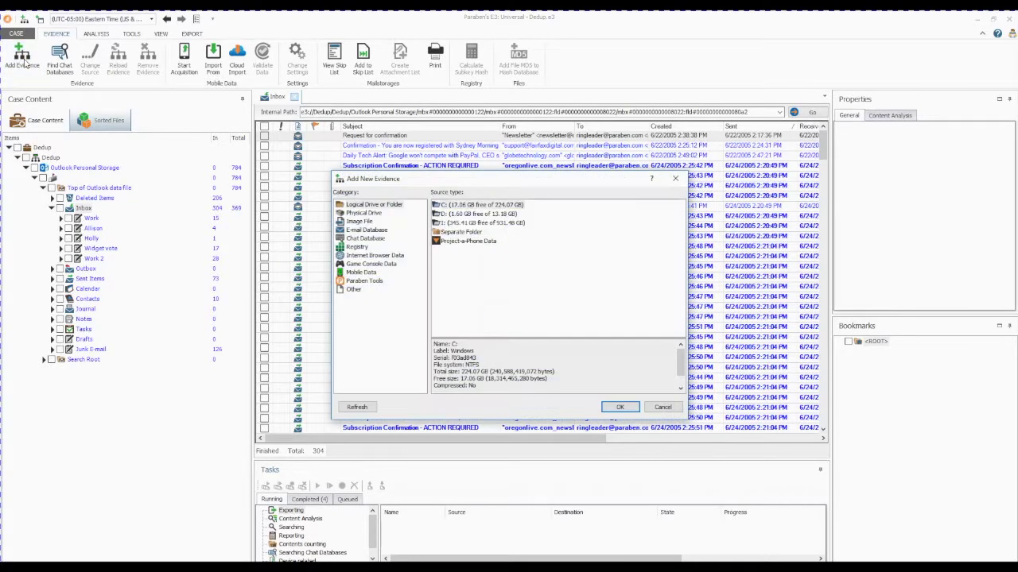
click(354, 230)
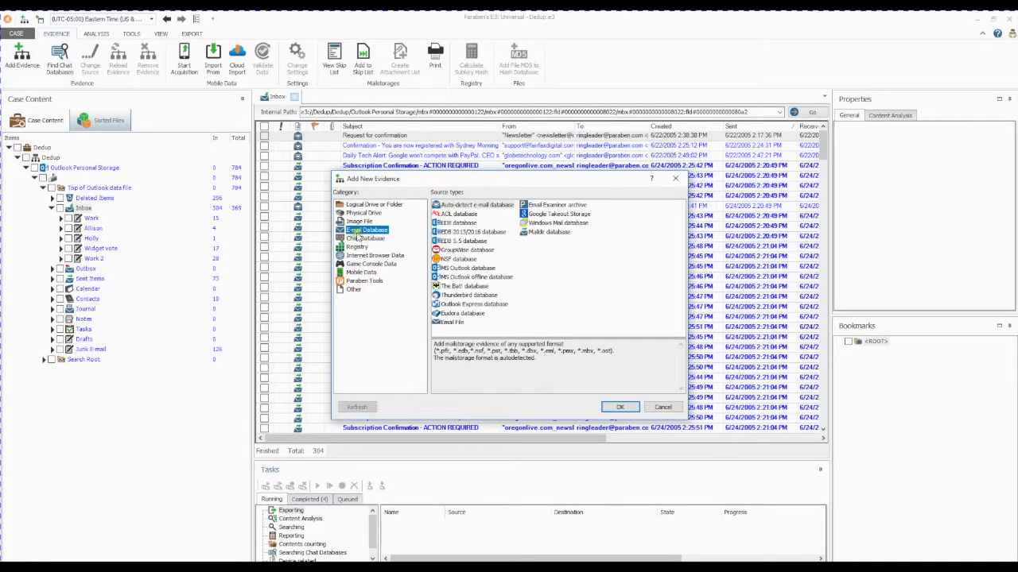
click(486, 270)
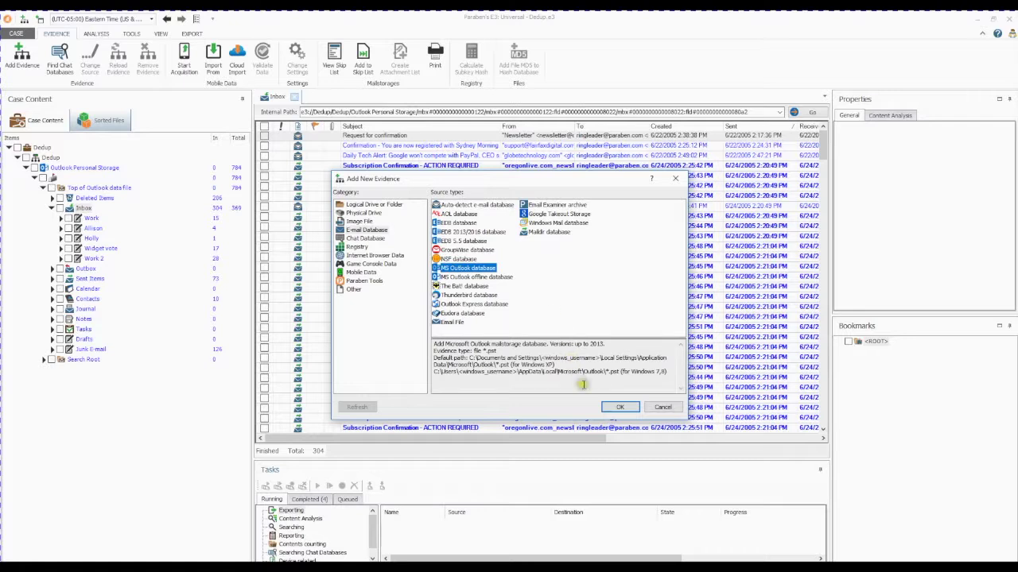
click(618, 408)
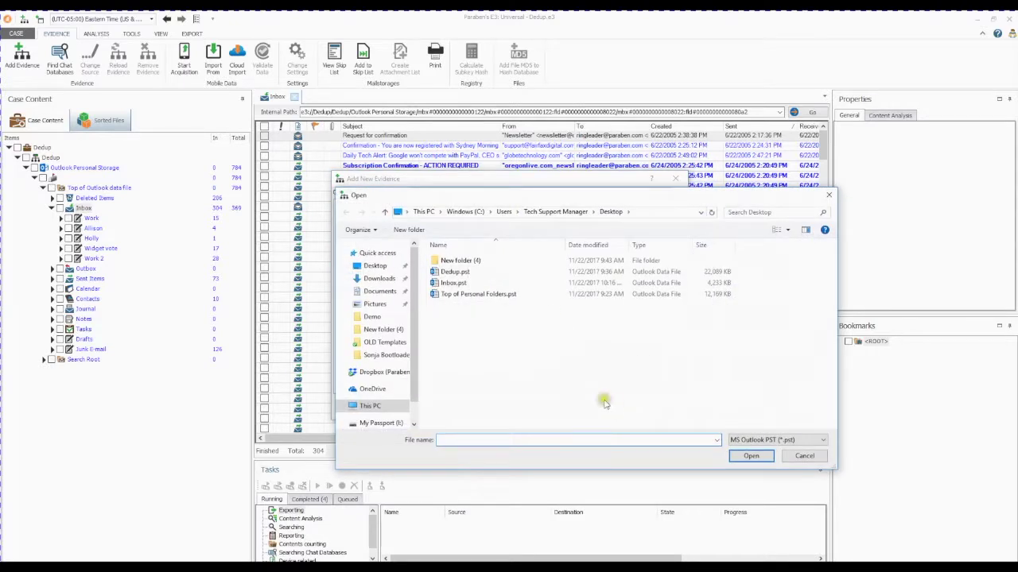
click(453, 283)
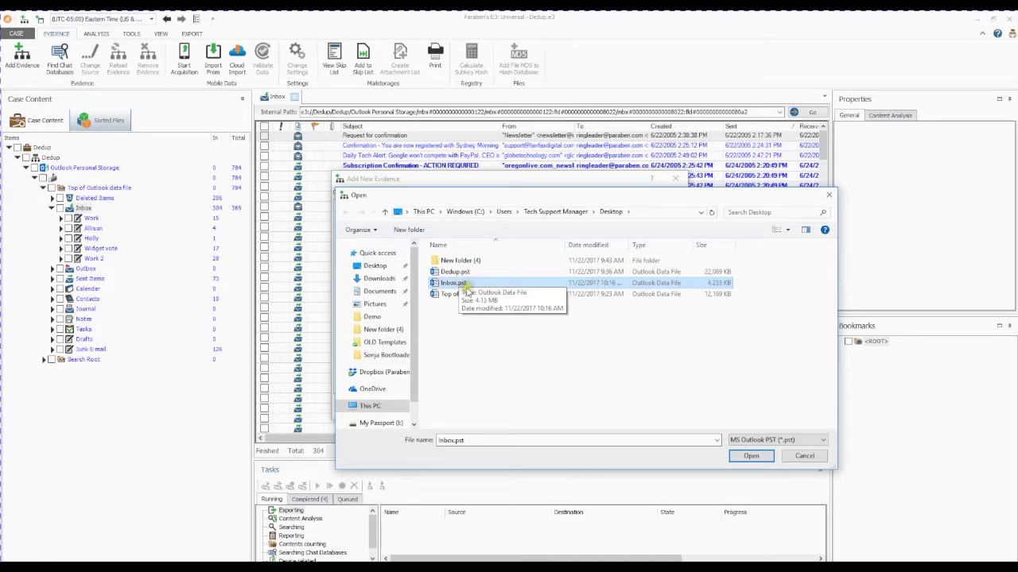
click(751, 455)
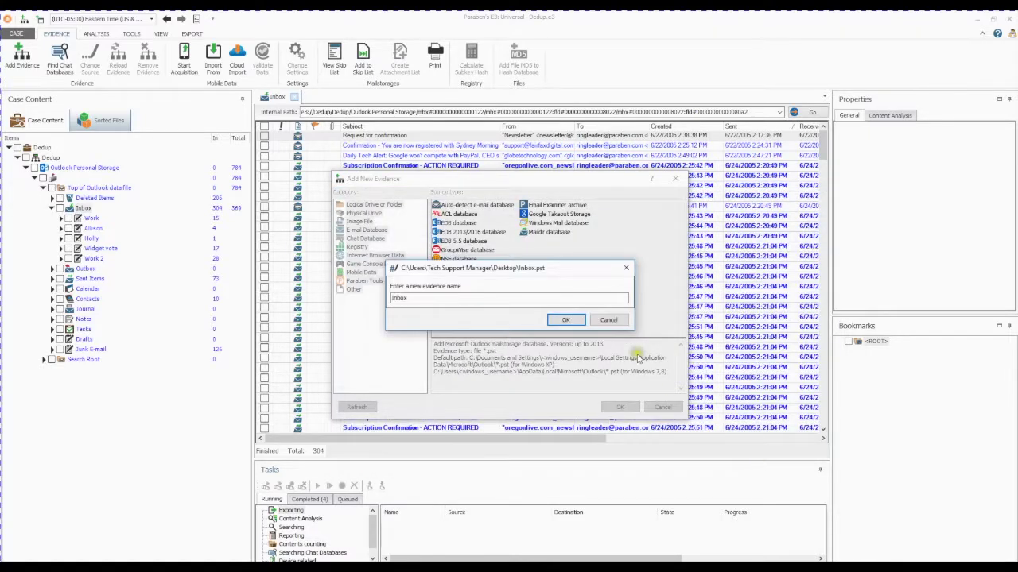
click(560, 320)
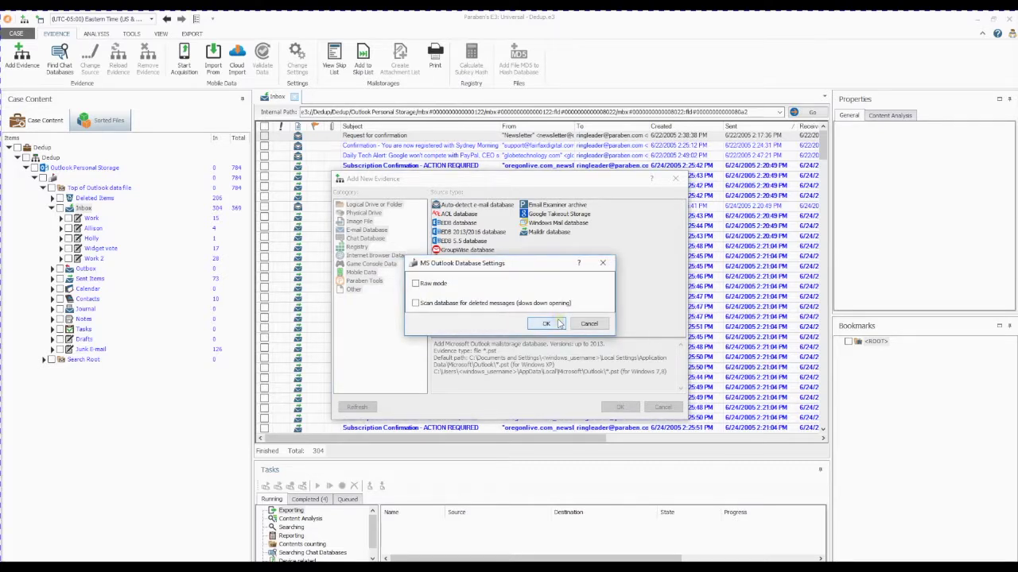
click(559, 323)
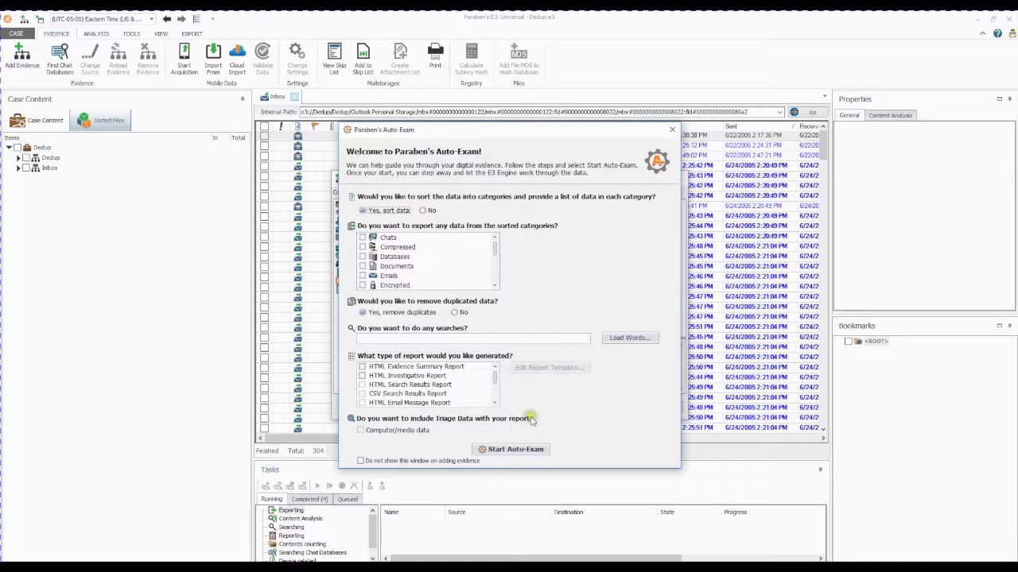
Run the Auto-Exam on the added evidence with data sorting and duplicate removal enabled, and dismiss its completion notices.
click(528, 450)
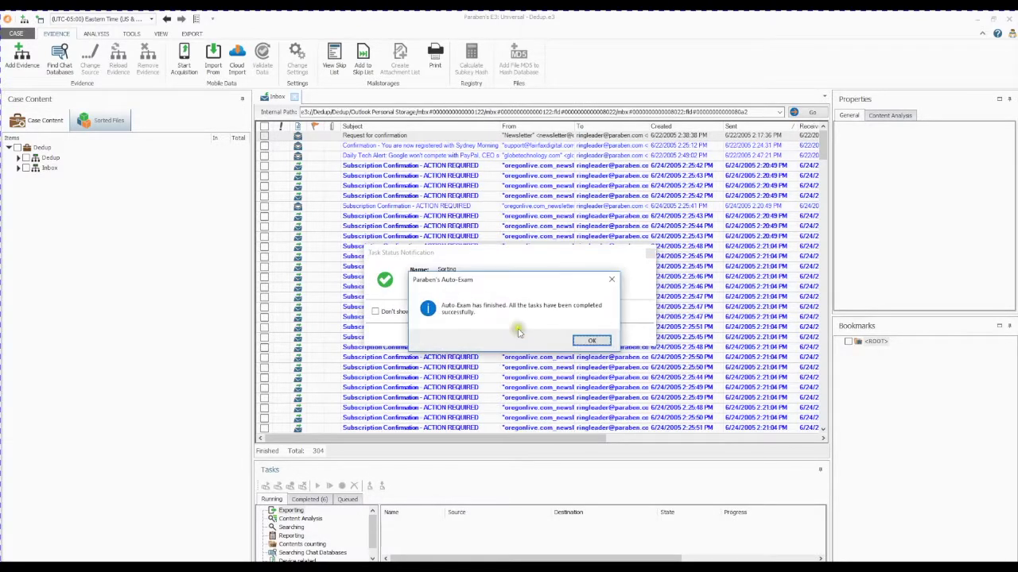
click(589, 338)
click(531, 335)
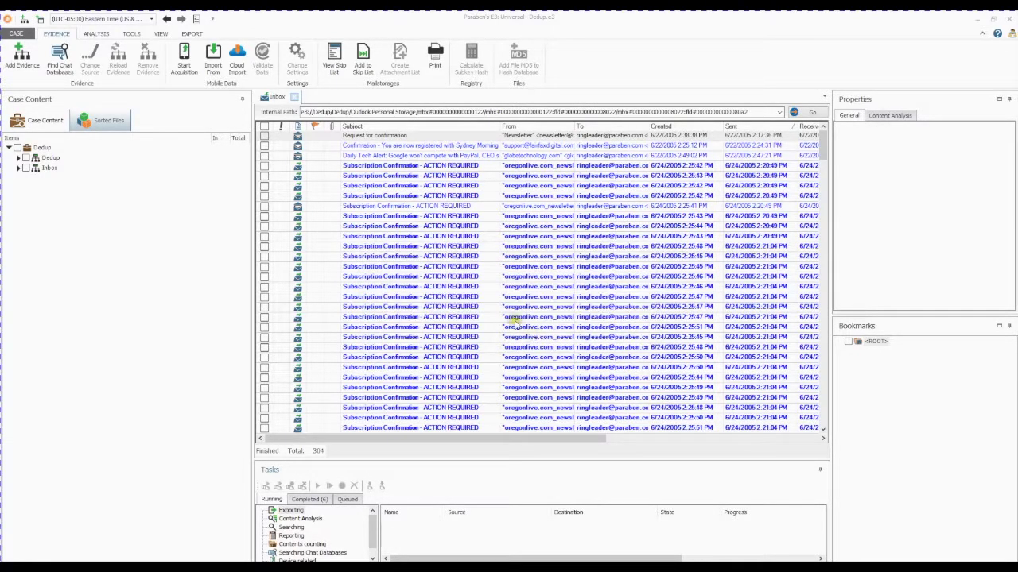
Expand the Outlook storages of the Dedup and Inbox evidence, opening the exported Inbox folder down to its subfolders.
click(17, 169)
click(19, 158)
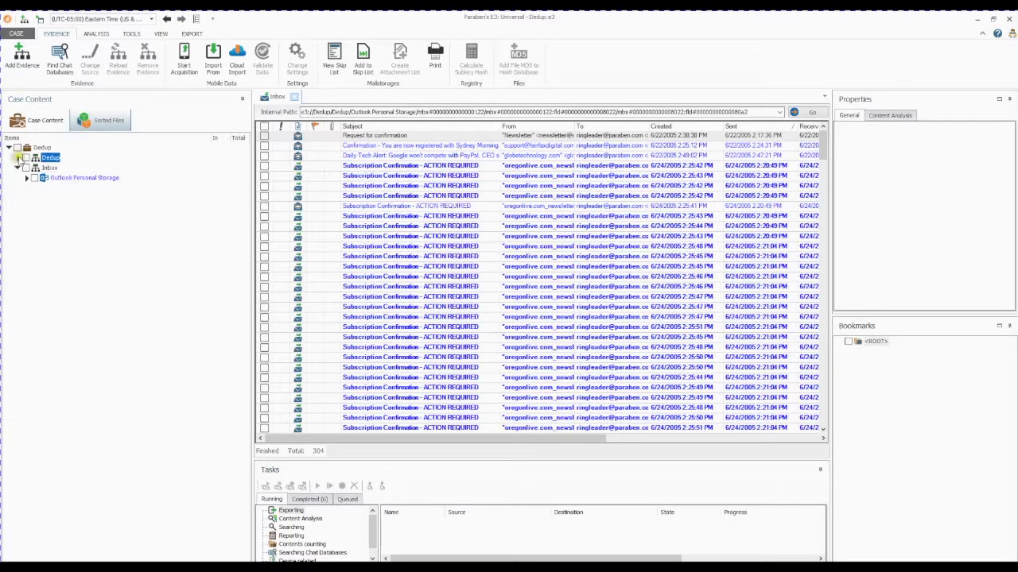
click(17, 158)
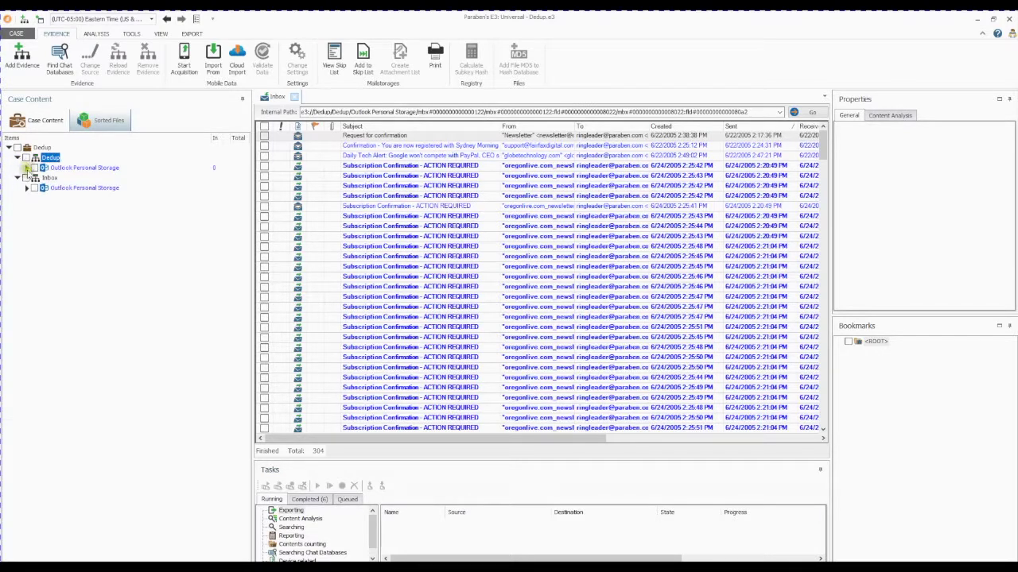
click(27, 168)
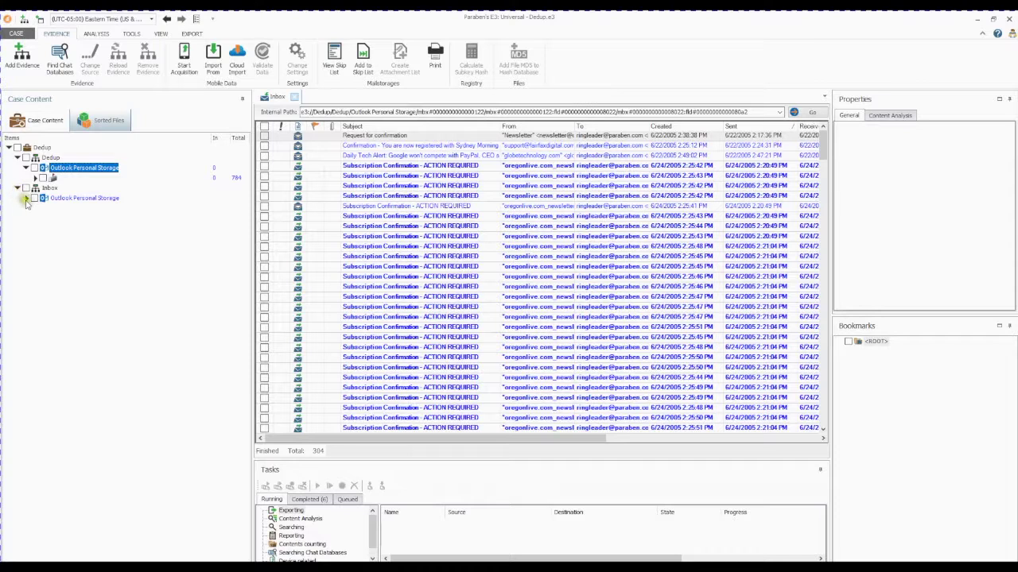
click(26, 198)
click(35, 209)
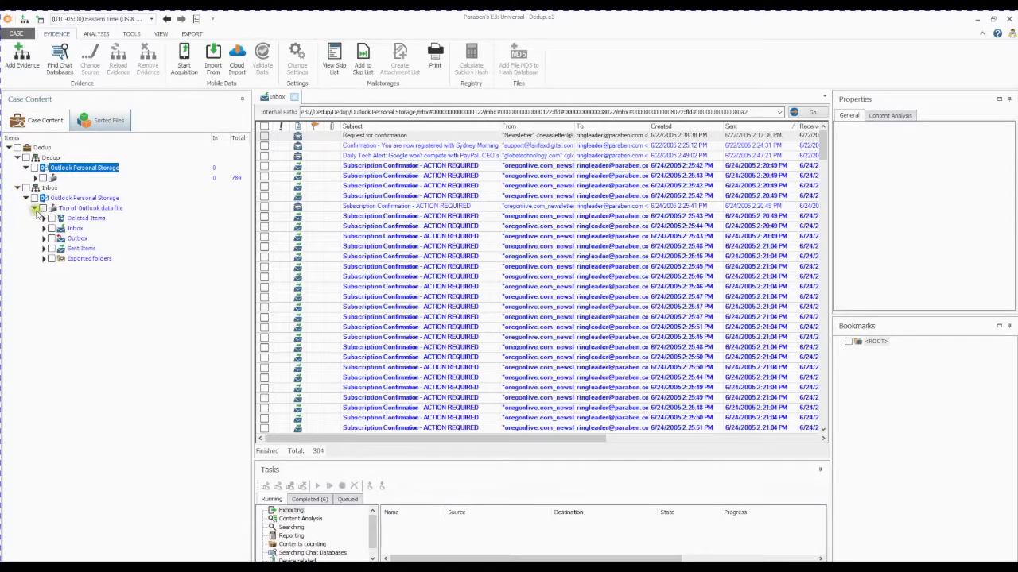
click(44, 259)
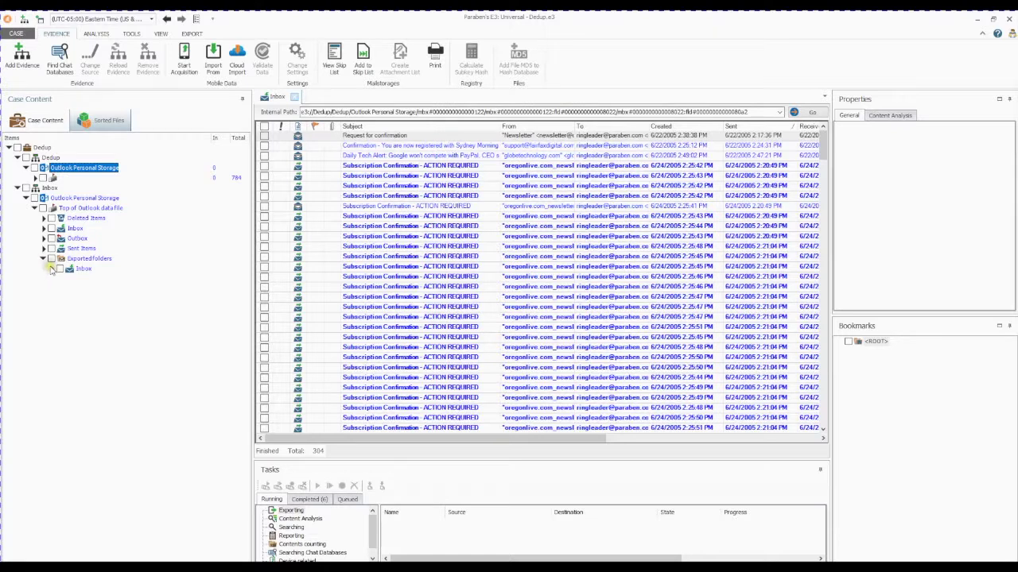
click(52, 269)
Count the folder contents of the exported Inbox and dismiss the completion notice.
click(84, 269)
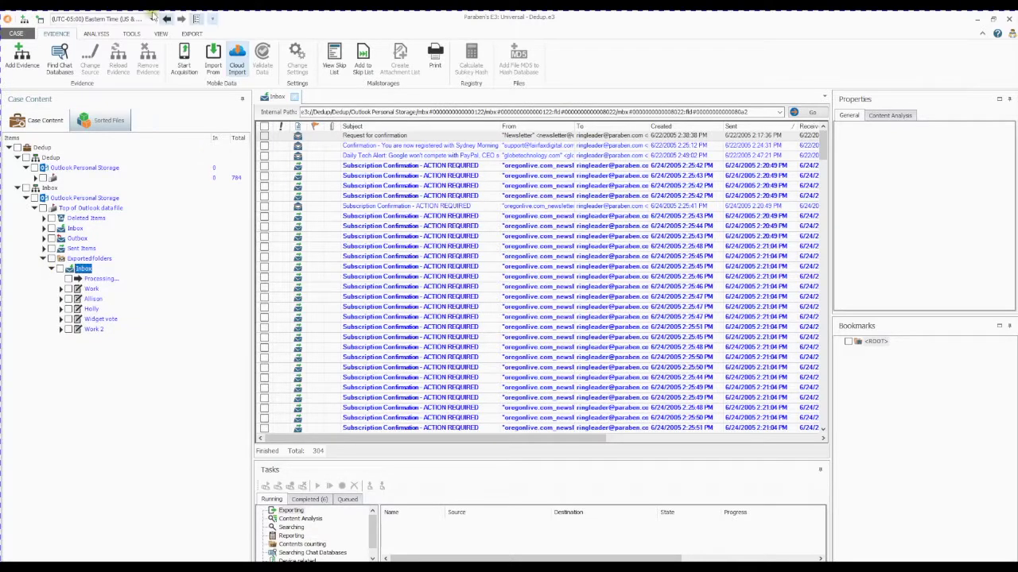
click(96, 33)
click(156, 57)
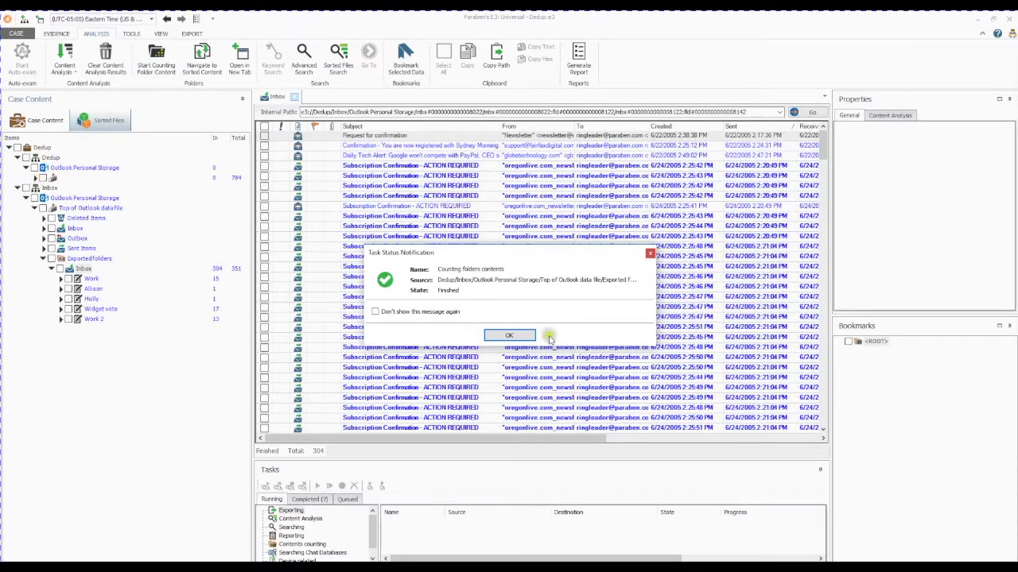
click(509, 336)
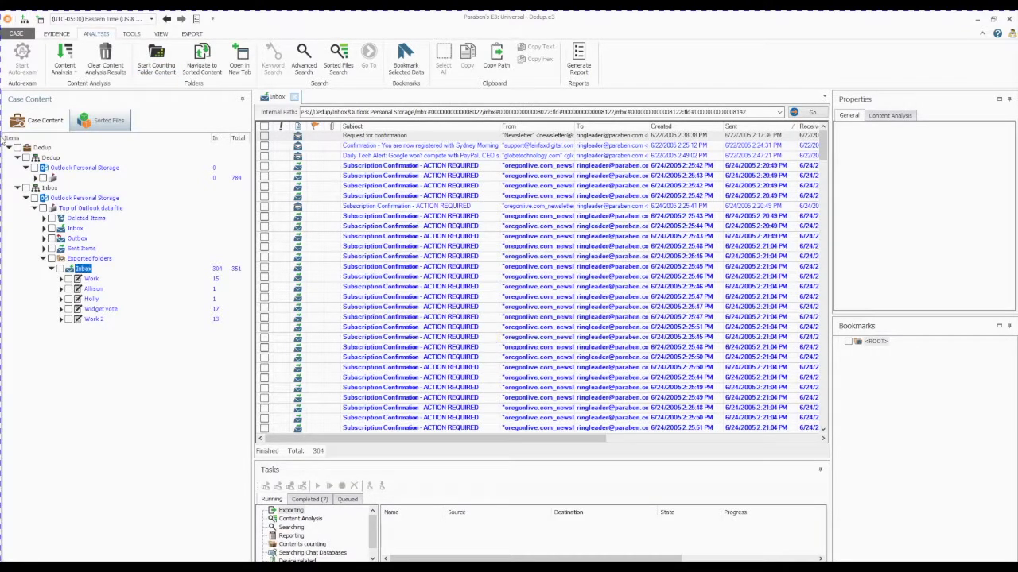
Expand the original Inbox in the Dedup evidence to compare its folder counts with the exported Inbox.
click(35, 178)
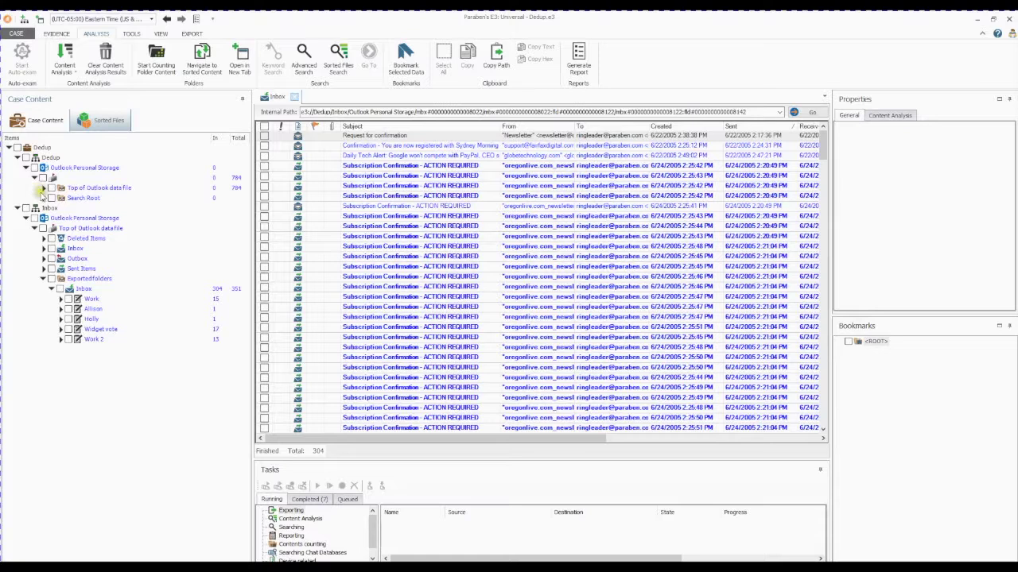
click(44, 189)
click(83, 209)
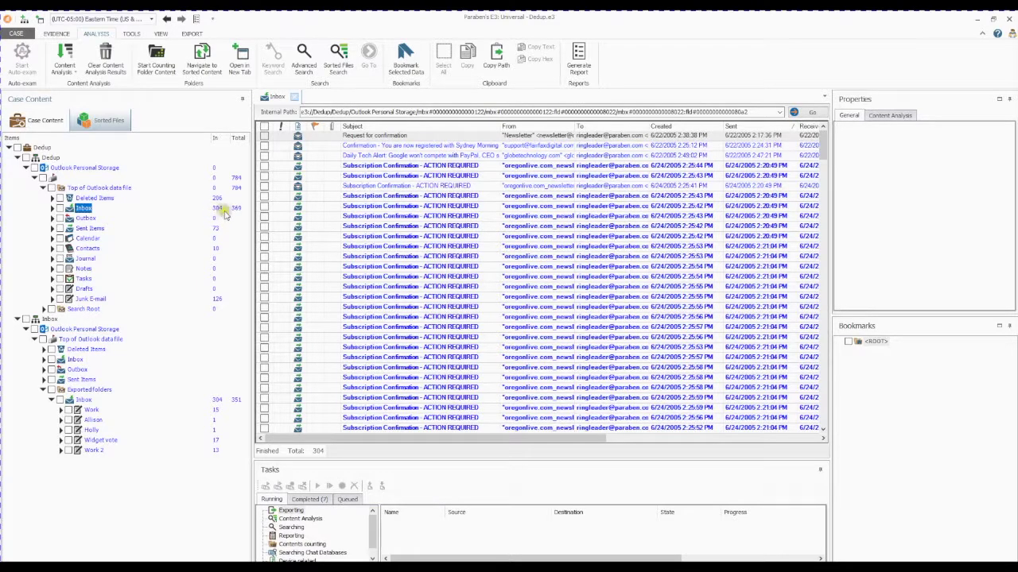
click(53, 209)
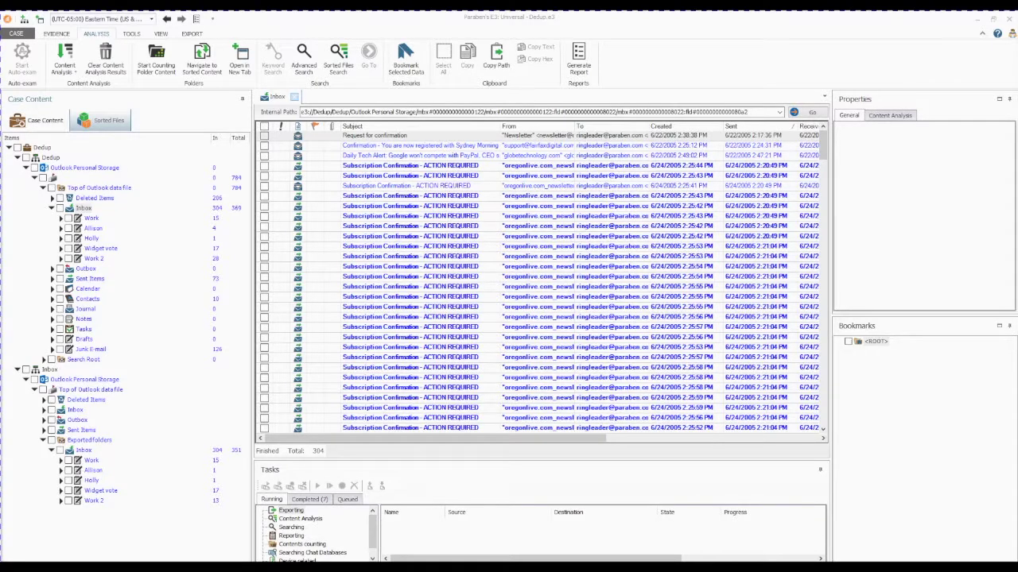
Compare the messages in the subfolder below Work and in Work 2 between the original and exported Inbox, and close the program.
click(93, 229)
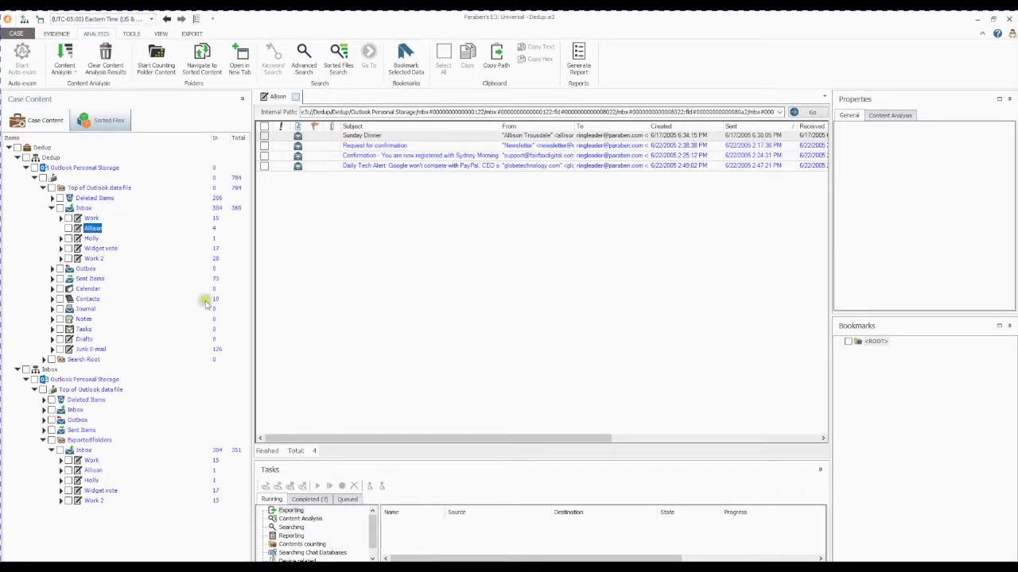
click(92, 472)
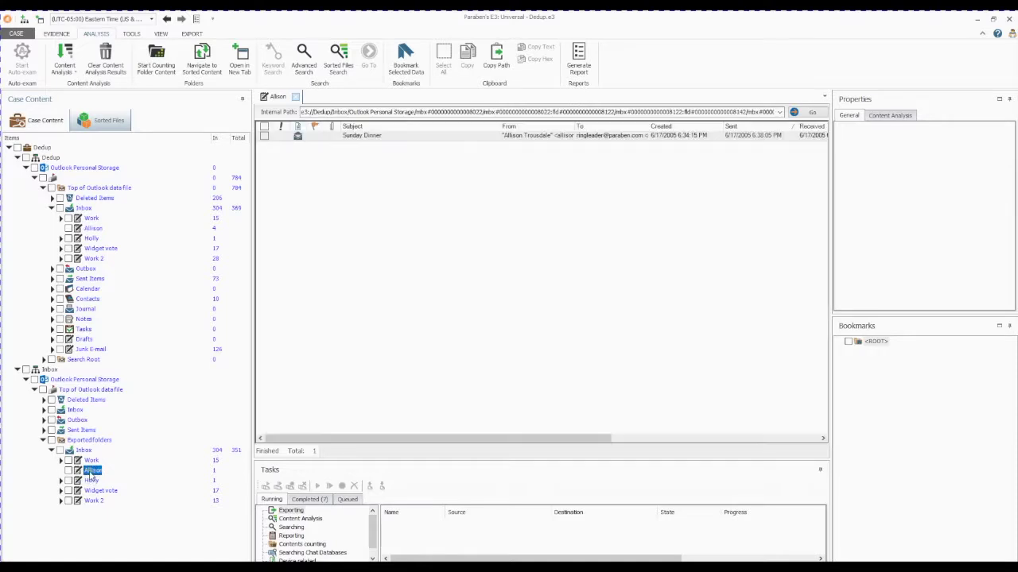
click(93, 228)
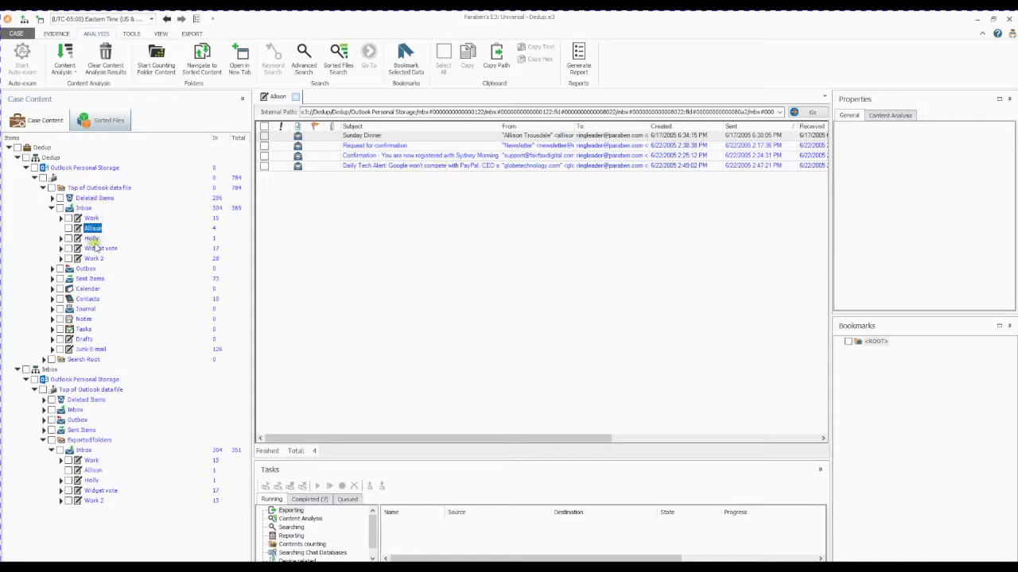
click(94, 260)
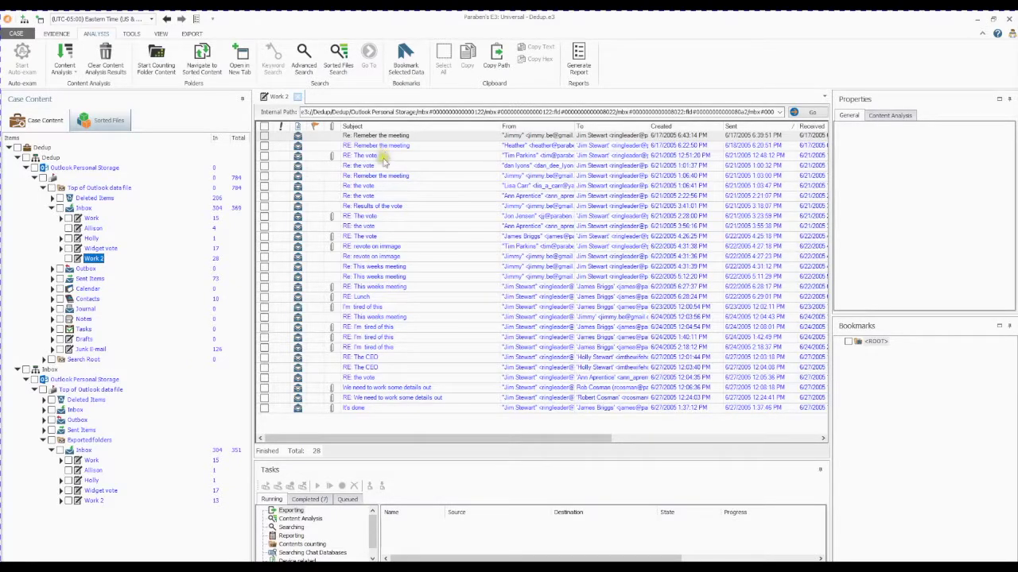
click(93, 501)
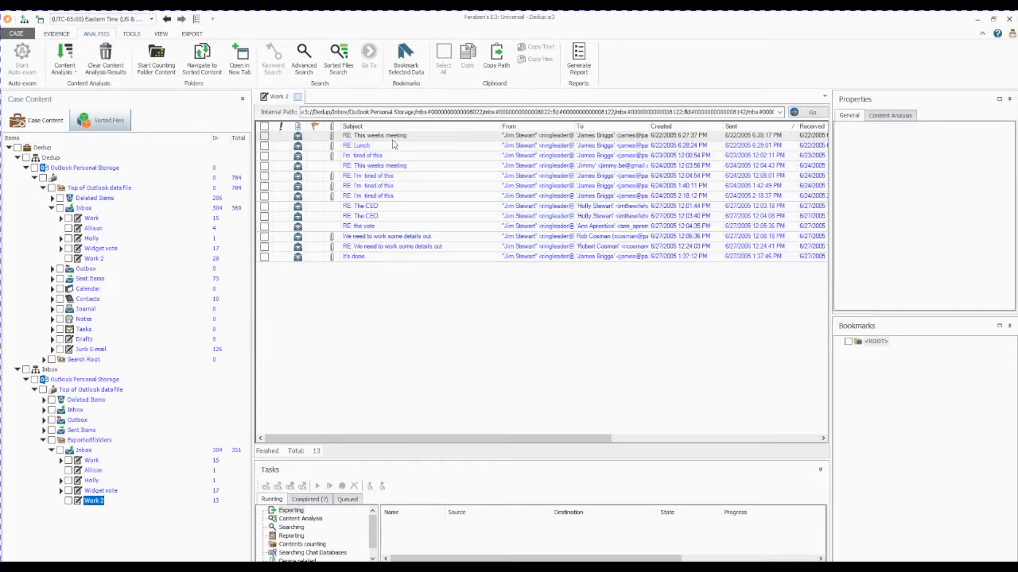
click(1006, 19)
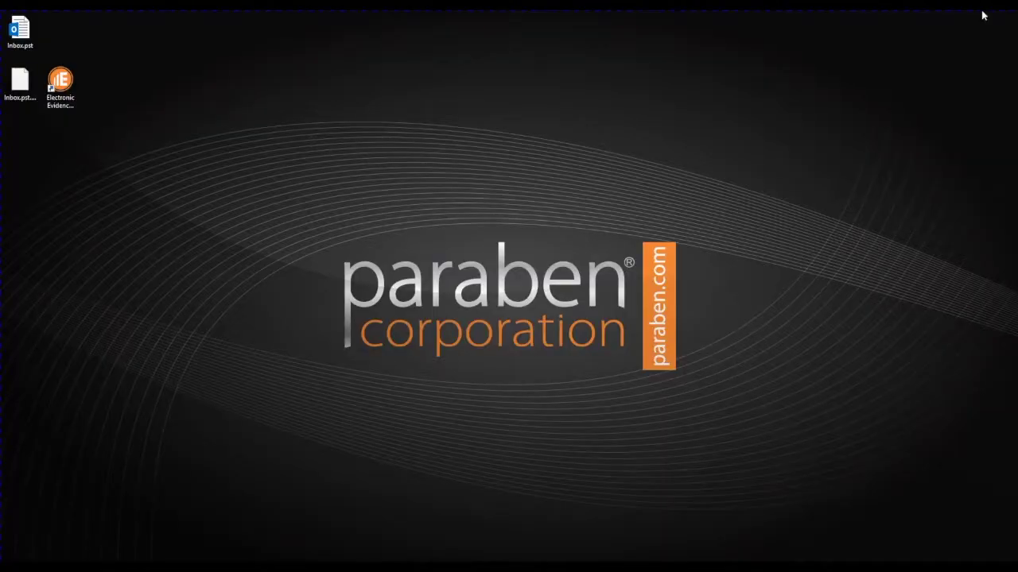